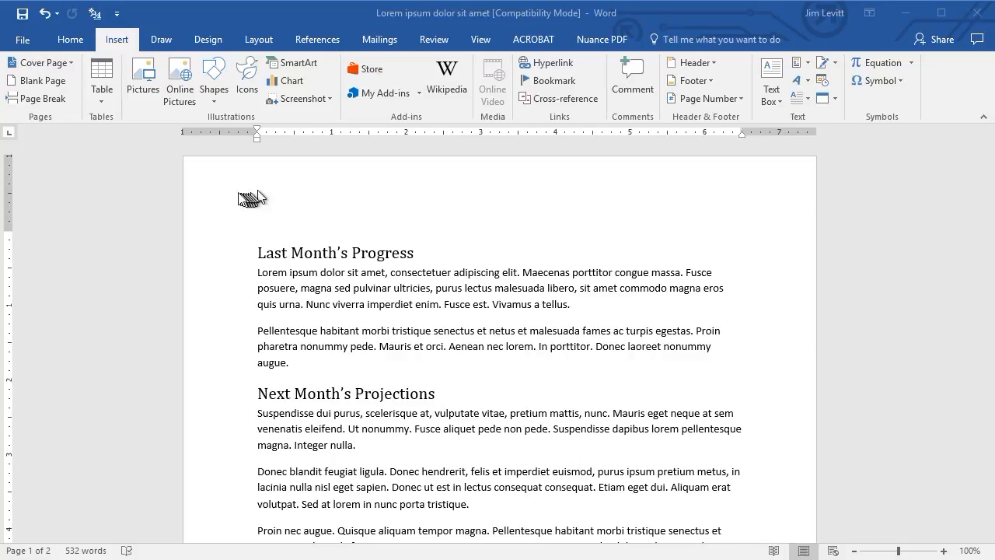
Insert a Blank built-in header and enter the text "My first header" in it.
{"action": "left_click", "coordinate": [124, 39]}
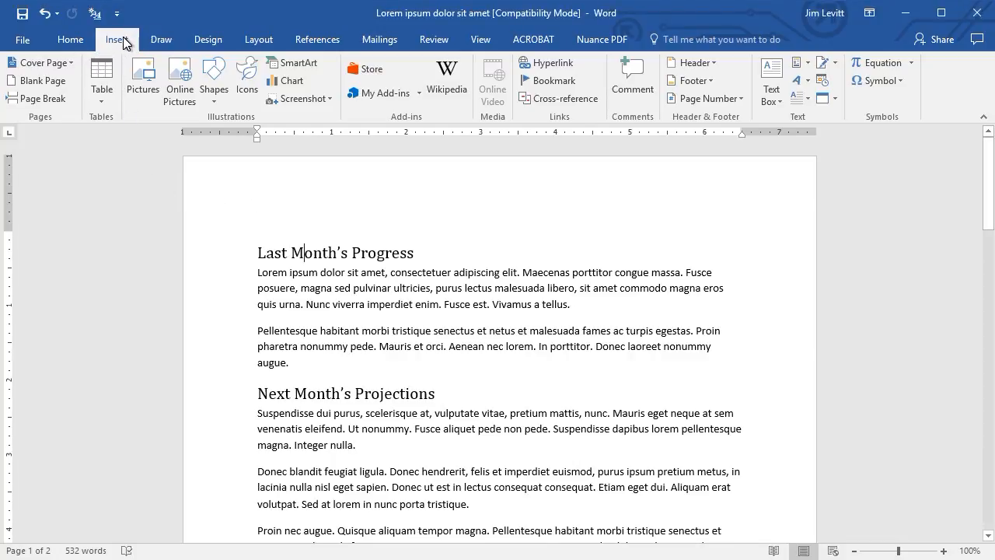
{"action": "left_click", "coordinate": [695, 64]}
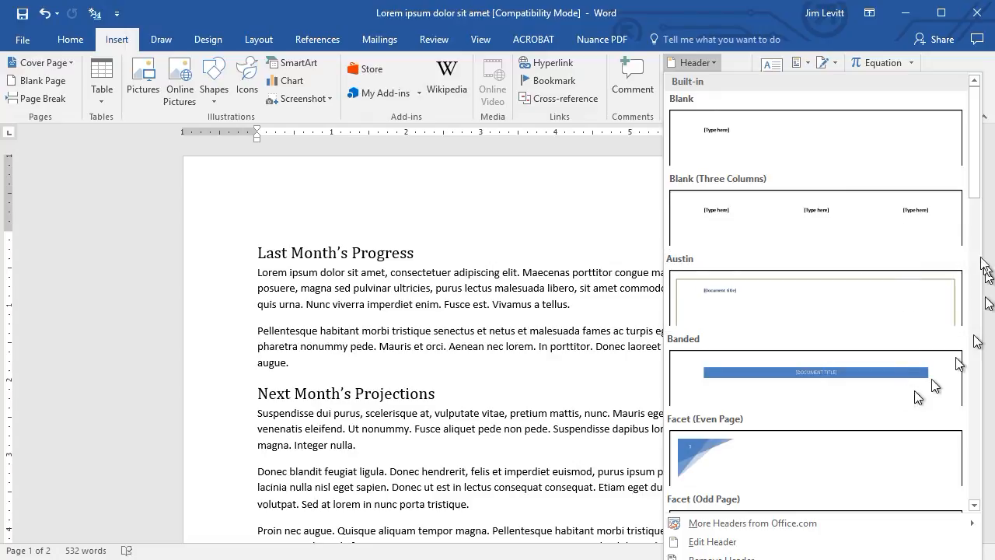
{"action": "left_click_drag", "start_coordinate": [983, 185], "coordinate": [986, 109]}
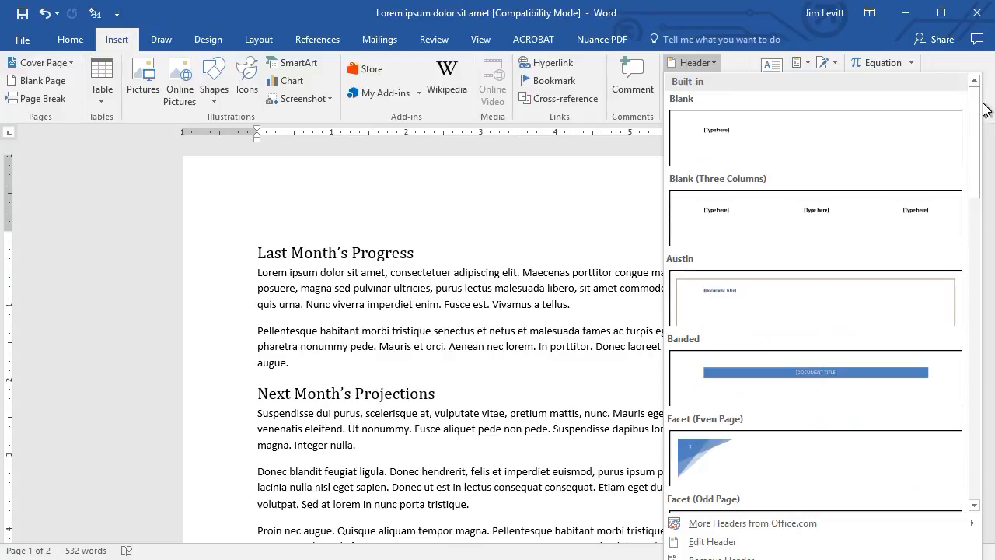
{"action": "left_click", "coordinate": [719, 136]}
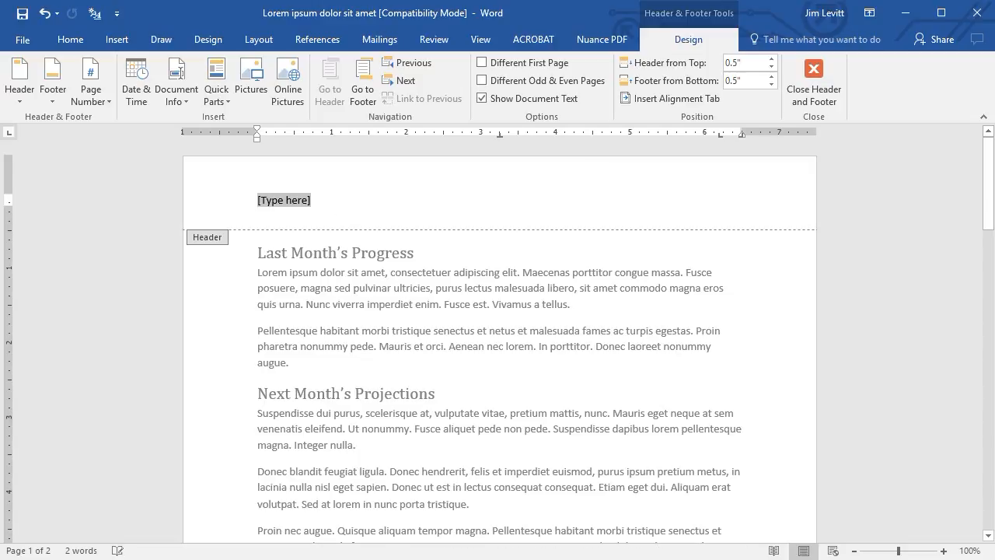
{"action": "type", "text": "My first header"}
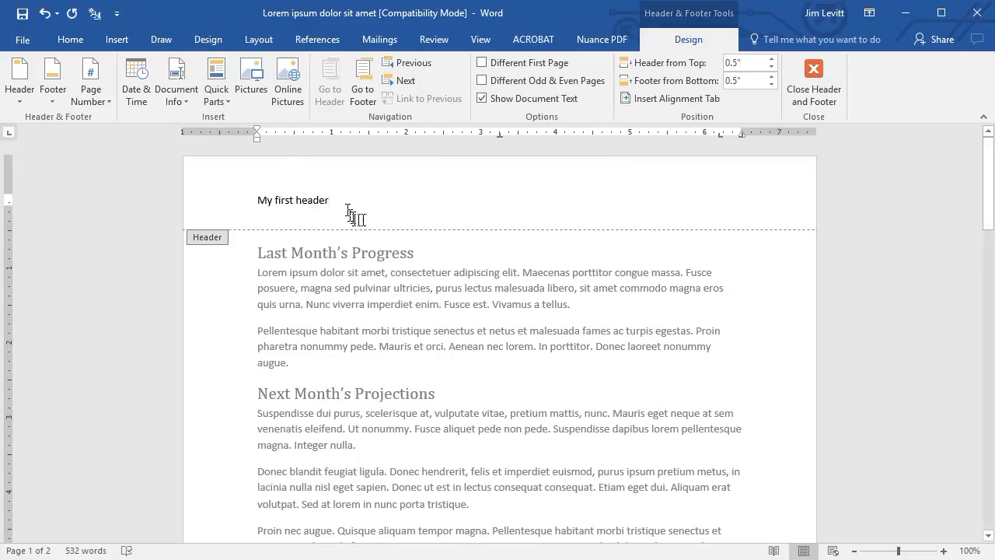
Enlarge the header text by three font size increments, colour it red and close header editing.
{"action": "left_click", "coordinate": [205, 202]}
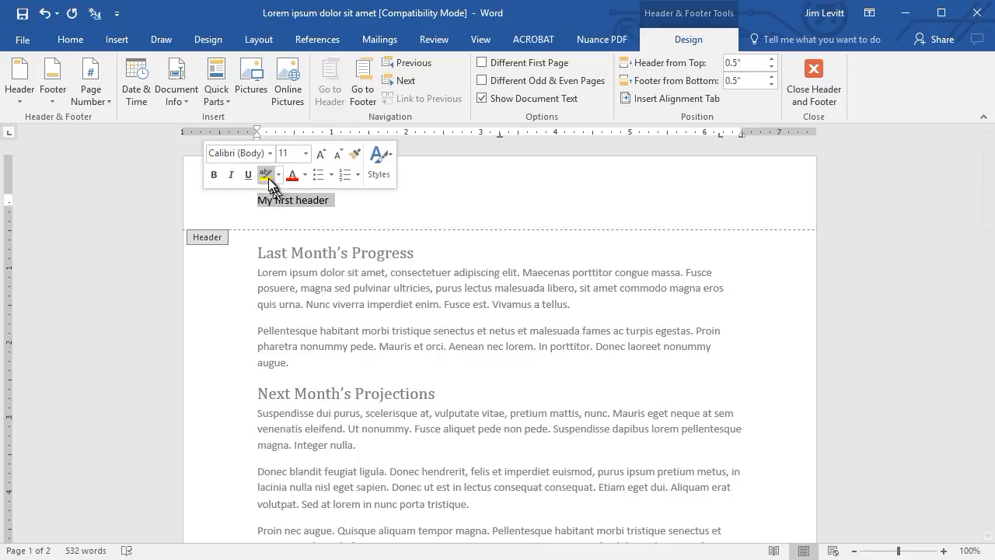
{"action": "left_click", "coordinate": [322, 153]}
{"action": "left_click", "coordinate": [322, 153]}
{"action": "left_click", "coordinate": [322, 153]}
{"action": "left_click", "coordinate": [321, 153]}
{"action": "left_click", "coordinate": [292, 175]}
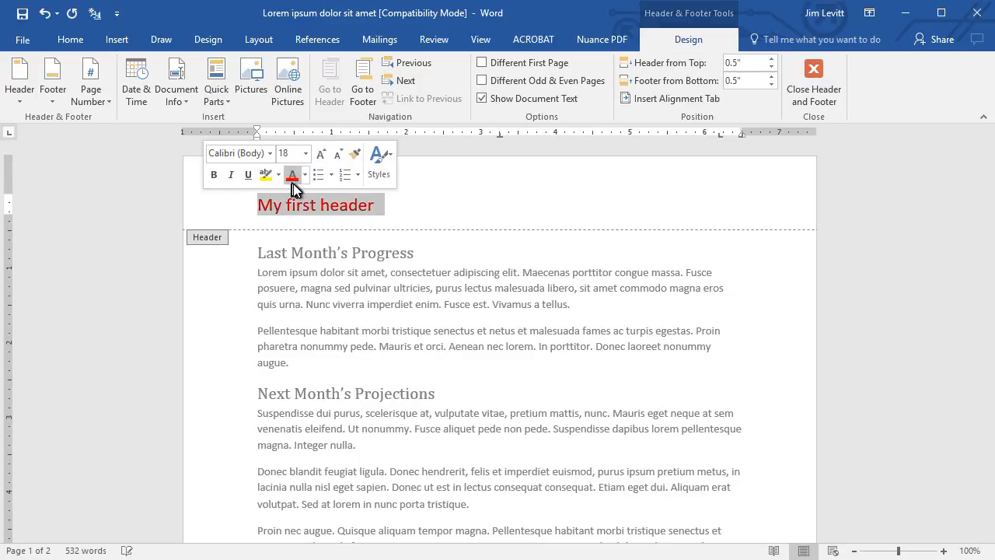
{"action": "left_click", "coordinate": [441, 221]}
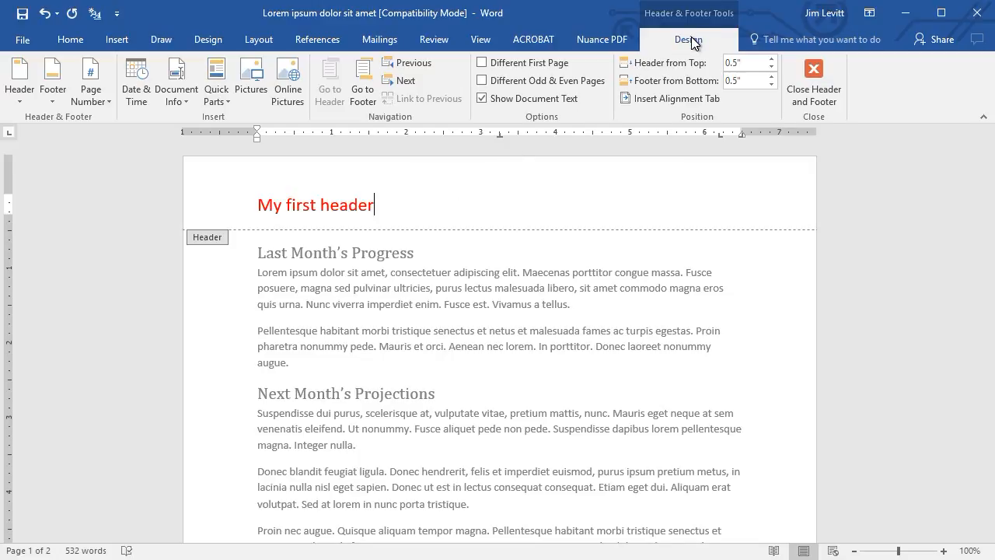
{"action": "key", "text": "Escape"}
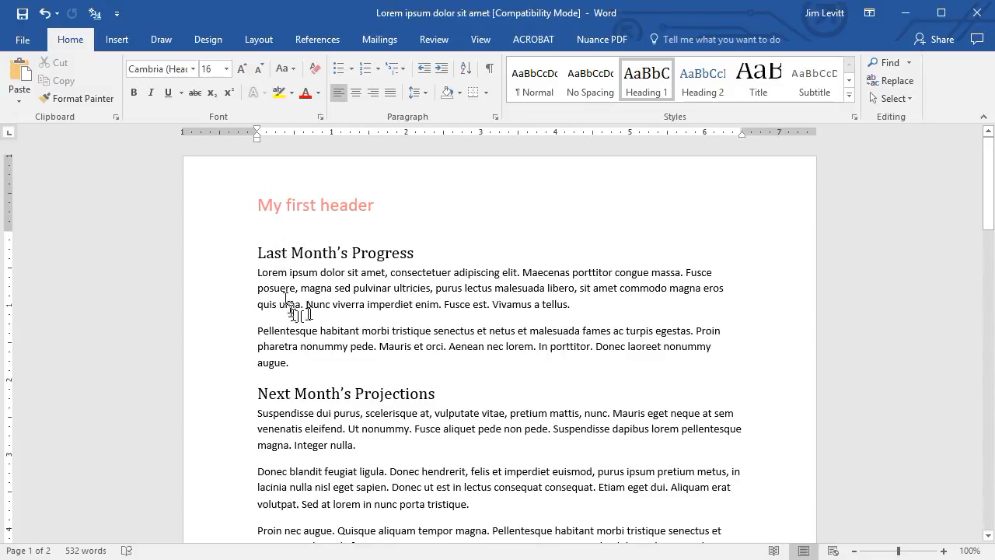
Check the header on both pages, reopen it on the first page and delete the text "My first header".
{"action": "scroll", "coordinate": [324, 311], "scroll_direction": "down", "scroll_amount": 6}
{"action": "scroll", "coordinate": [326, 311], "scroll_direction": "down", "scroll_amount": 14}
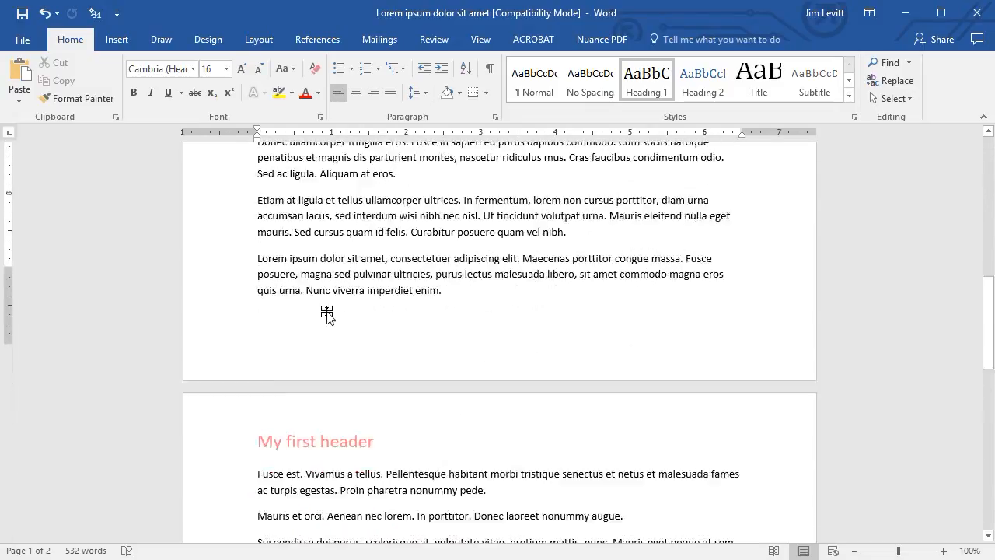
{"action": "scroll", "coordinate": [284, 191], "scroll_direction": "down", "scroll_amount": 1}
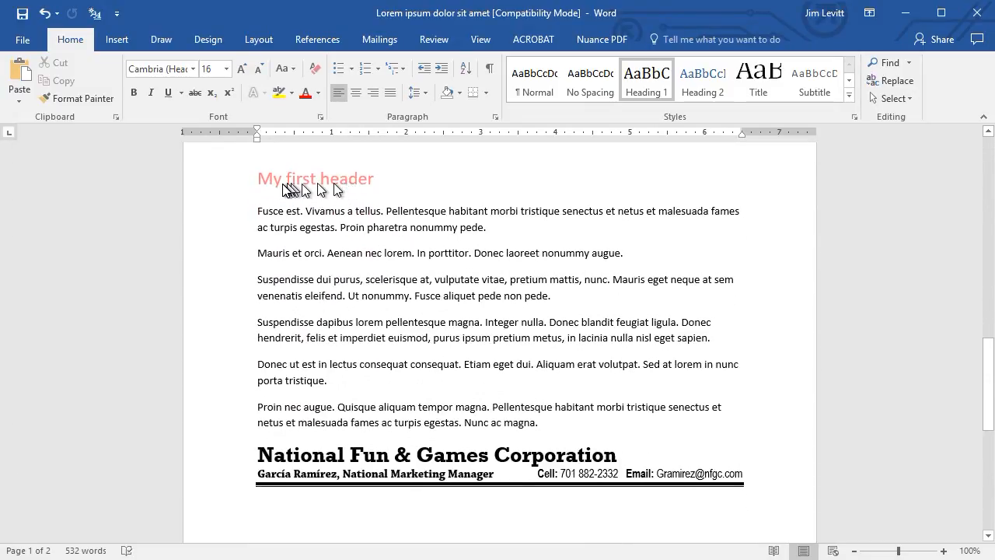
{"action": "scroll", "coordinate": [285, 202], "scroll_direction": "up", "scroll_amount": 20}
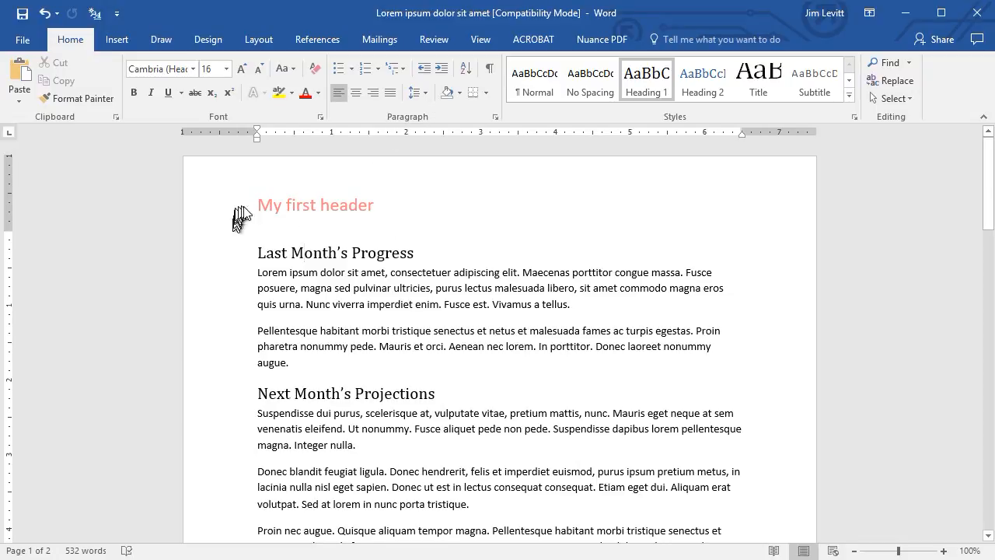
{"action": "double_click", "coordinate": [272, 205]}
{"action": "triple_click", "coordinate": [272, 204]}
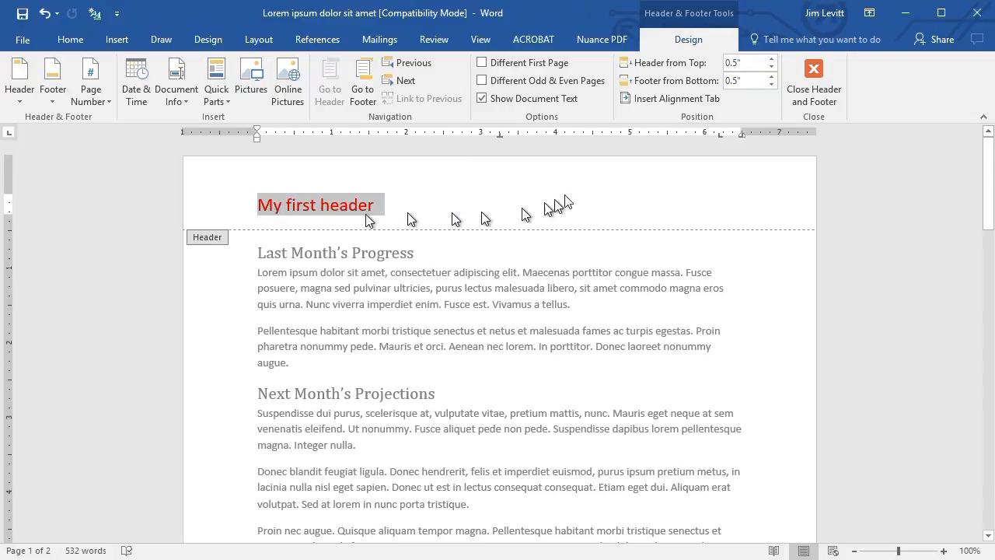
{"action": "key", "text": "Delete"}
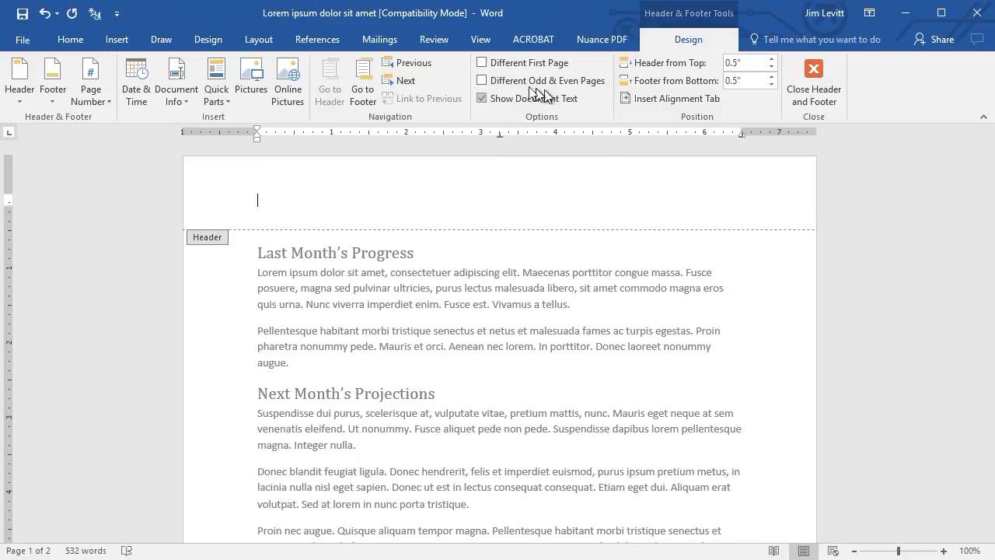
Turn on Different First Page for the header, close header editing and compare the headers on both pages.
{"action": "left_click", "coordinate": [483, 63]}
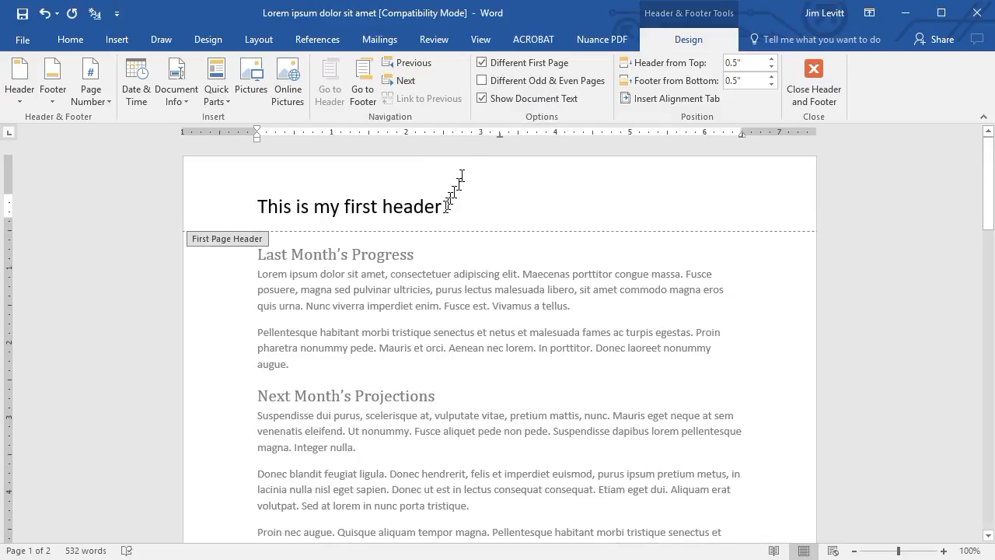
{"action": "scroll", "coordinate": [455, 219], "scroll_direction": "down", "scroll_amount": 5}
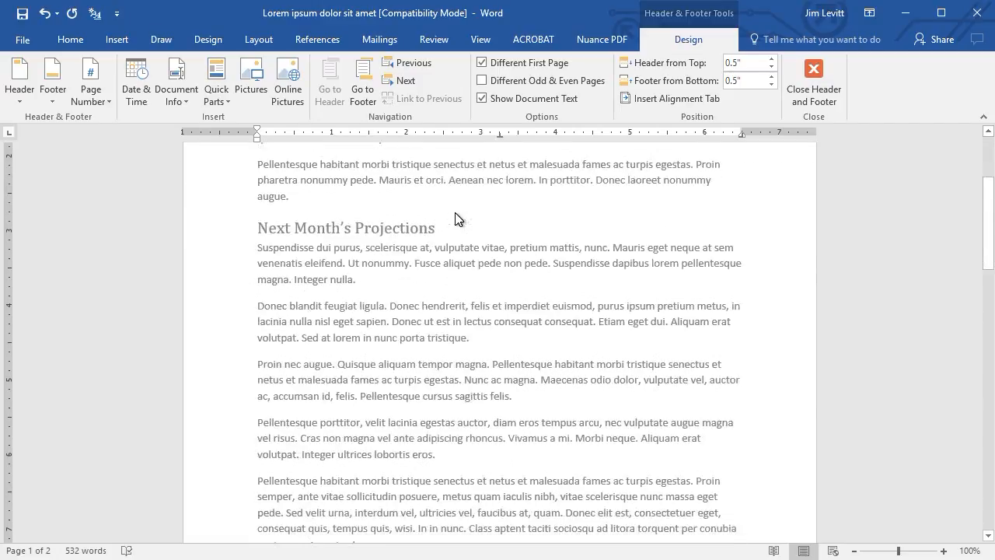
{"action": "scroll", "coordinate": [455, 219], "scroll_direction": "down", "scroll_amount": 10}
{"action": "scroll", "coordinate": [455, 219], "scroll_direction": "up", "scroll_amount": 10}
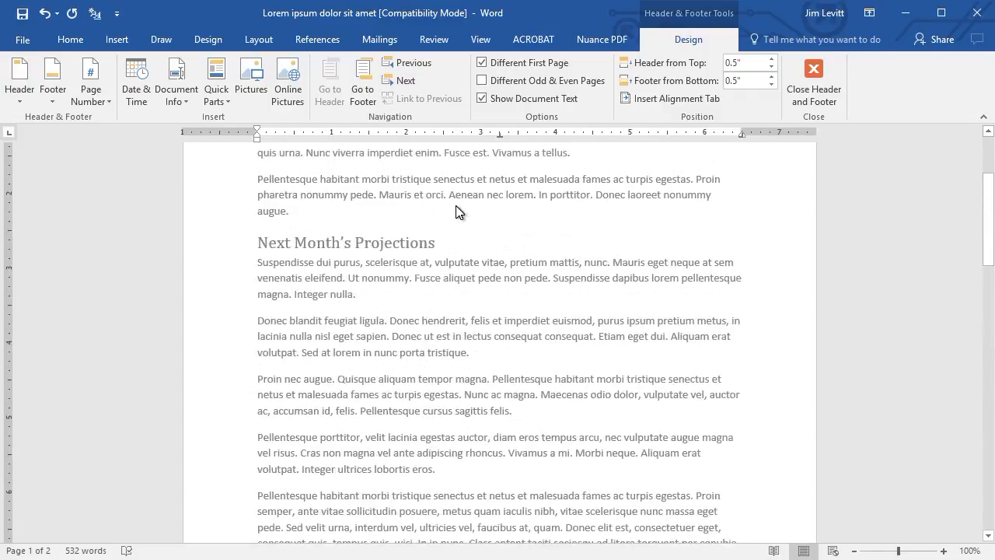
{"action": "scroll", "coordinate": [455, 209], "scroll_direction": "up", "scroll_amount": 5}
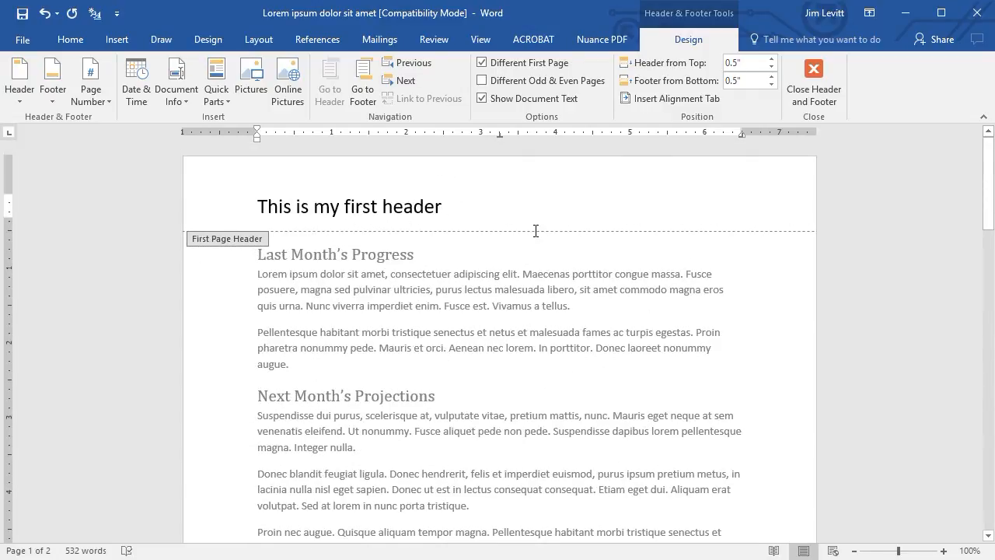
{"action": "left_click", "coordinate": [813, 78]}
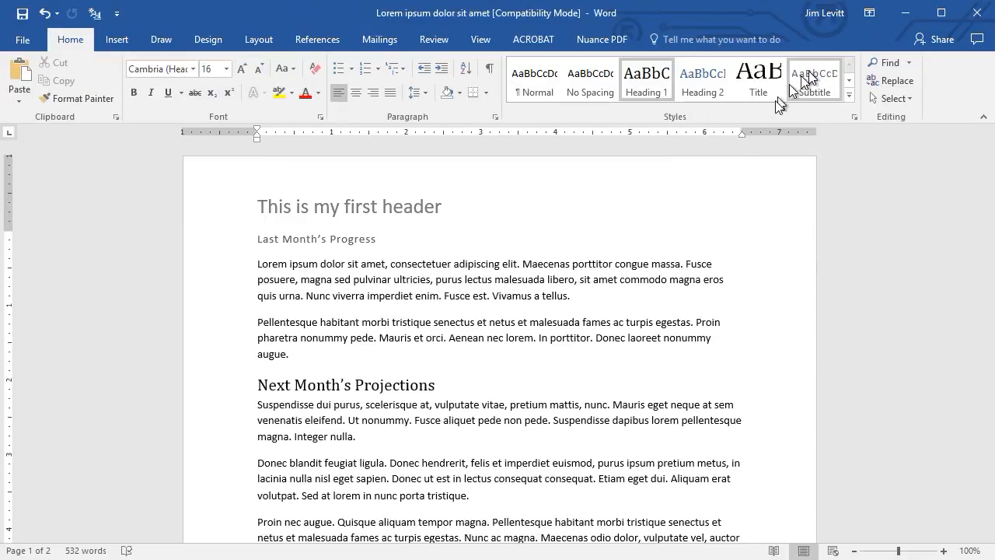
{"action": "scroll", "coordinate": [437, 246], "scroll_direction": "down", "scroll_amount": 1}
{"action": "scroll", "coordinate": [436, 233], "scroll_direction": "up", "scroll_amount": 1}
{"action": "scroll", "coordinate": [440, 206], "scroll_direction": "down", "scroll_amount": 10}
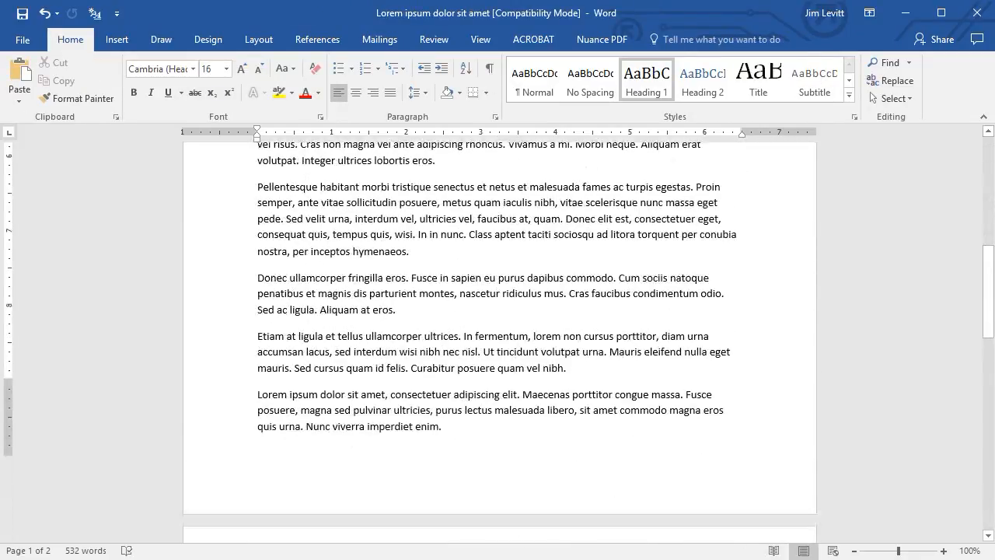
{"action": "scroll", "coordinate": [499, 342], "scroll_direction": "down", "scroll_amount": 8}
{"action": "scroll", "coordinate": [443, 209], "scroll_direction": "up", "scroll_amount": 18}
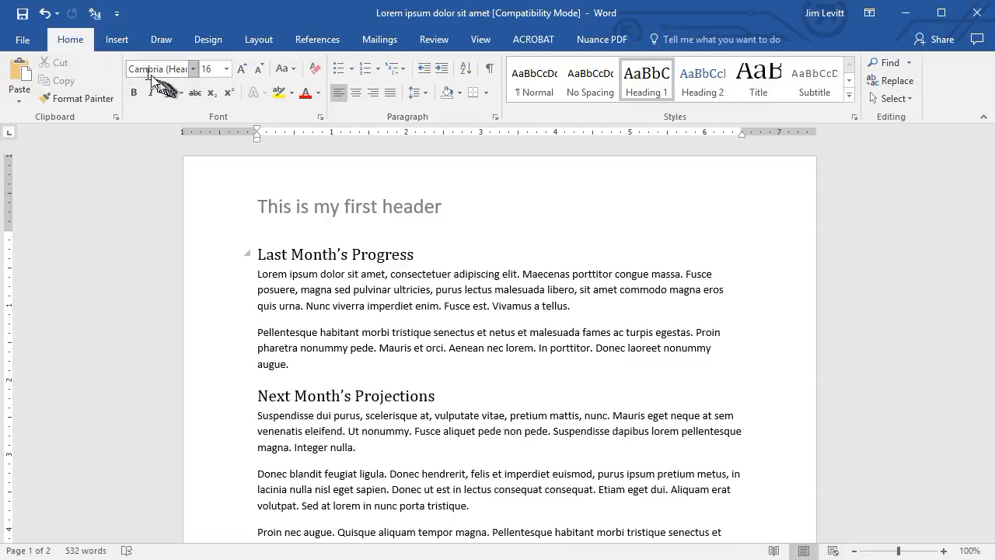
Review the Different first page option in the Page Setup layout settings and accept the dialog.
{"action": "left_click", "coordinate": [258, 40]}
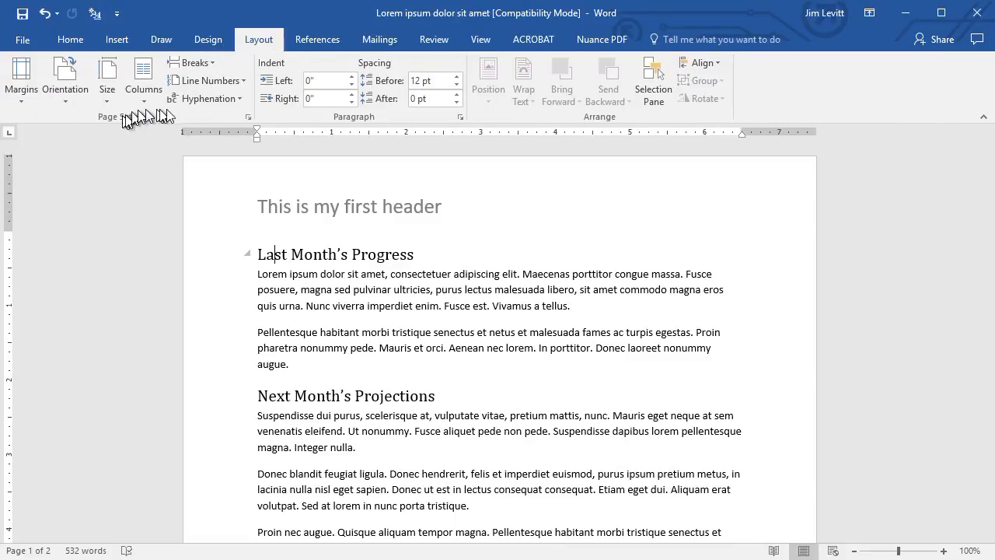
{"action": "left_click", "coordinate": [249, 116]}
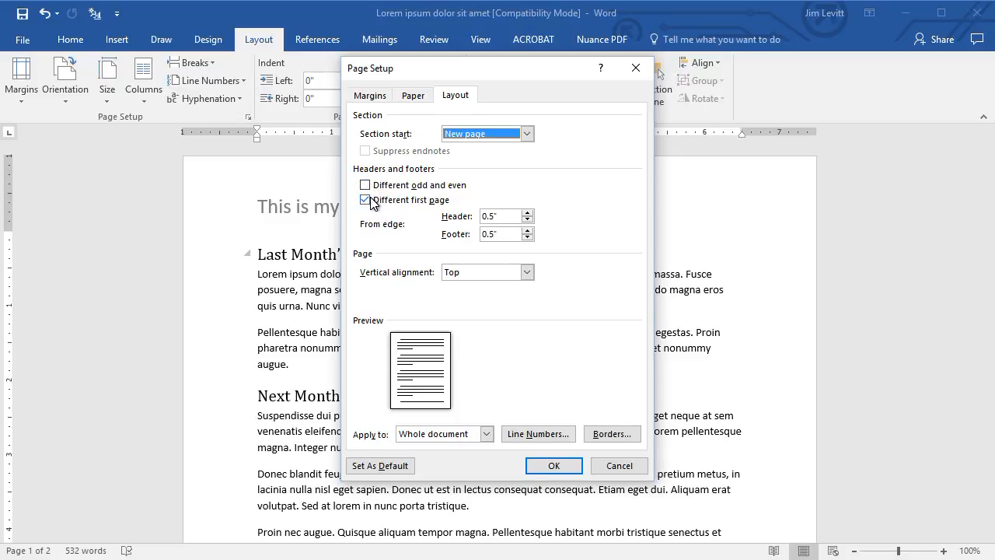
{"action": "left_click", "coordinate": [553, 459]}
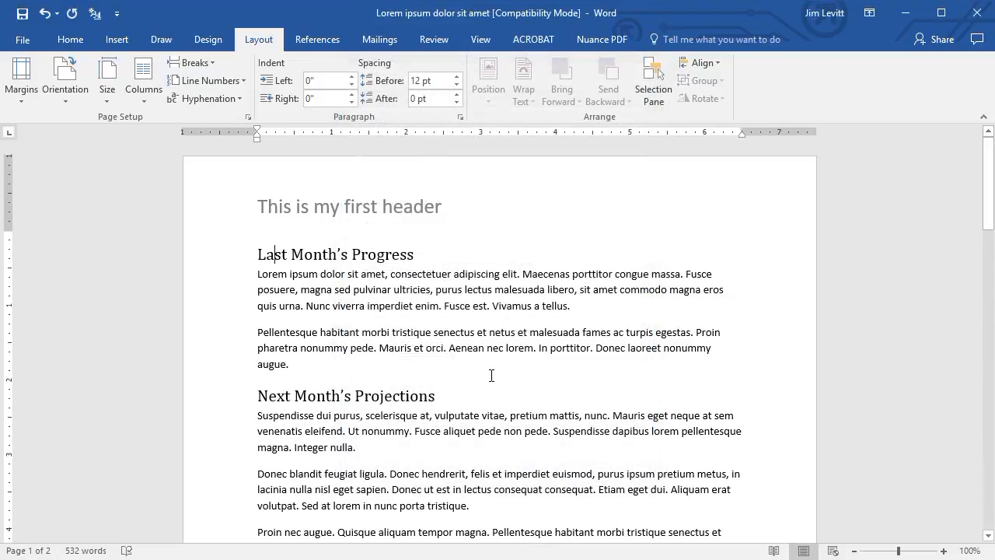
Copy the National Fun & Games Corporation contact block with its double line from the end of page 2.
{"action": "scroll", "coordinate": [492, 376], "scroll_direction": "down", "scroll_amount": 1}
{"action": "scroll", "coordinate": [491, 376], "scroll_direction": "up", "scroll_amount": 1}
{"action": "scroll", "coordinate": [491, 376], "scroll_direction": "down", "scroll_amount": 9}
{"action": "scroll", "coordinate": [474, 381], "scroll_direction": "up", "scroll_amount": 9}
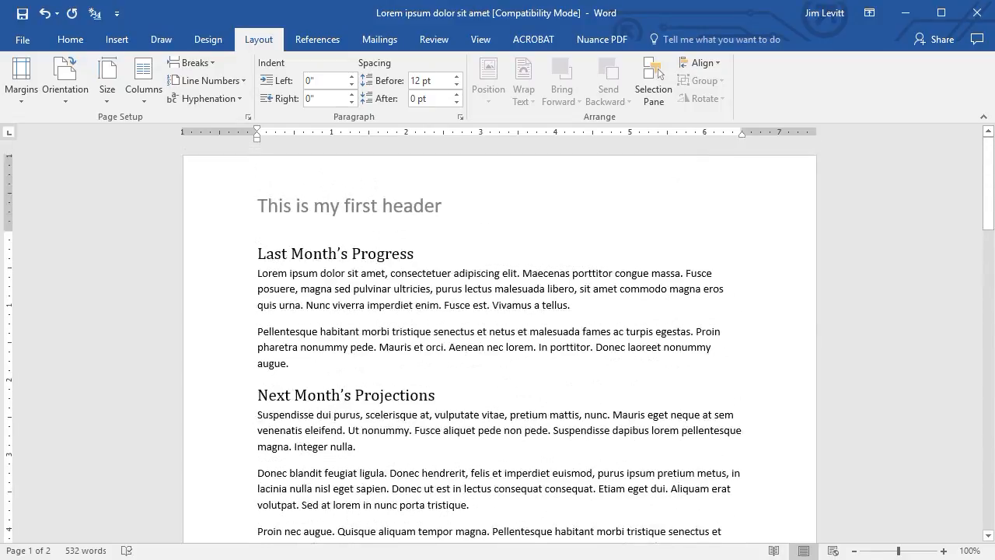
{"action": "scroll", "coordinate": [474, 373], "scroll_direction": "down", "scroll_amount": 20}
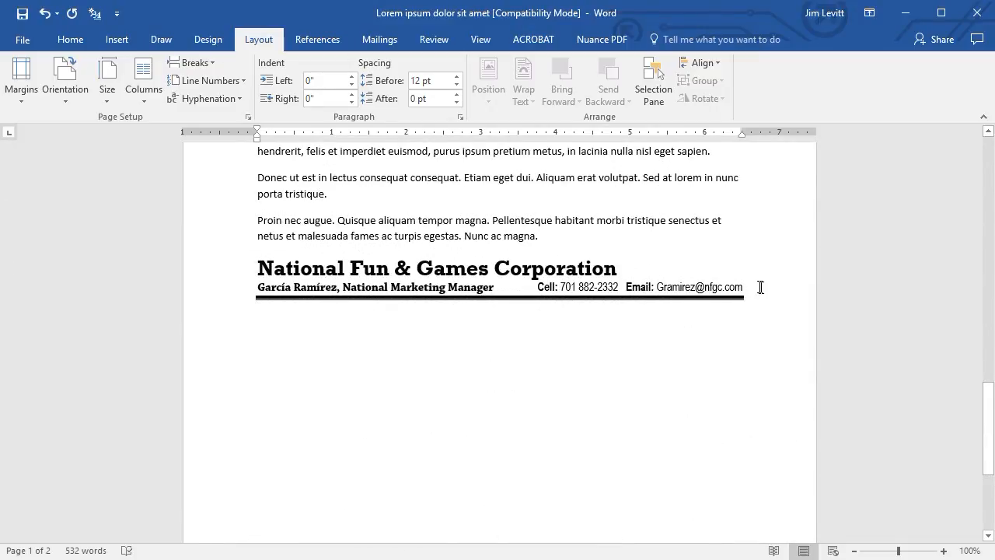
{"action": "left_click_drag", "start_coordinate": [751, 290], "coordinate": [206, 272]}
{"action": "key", "text": "ctrl+c"}
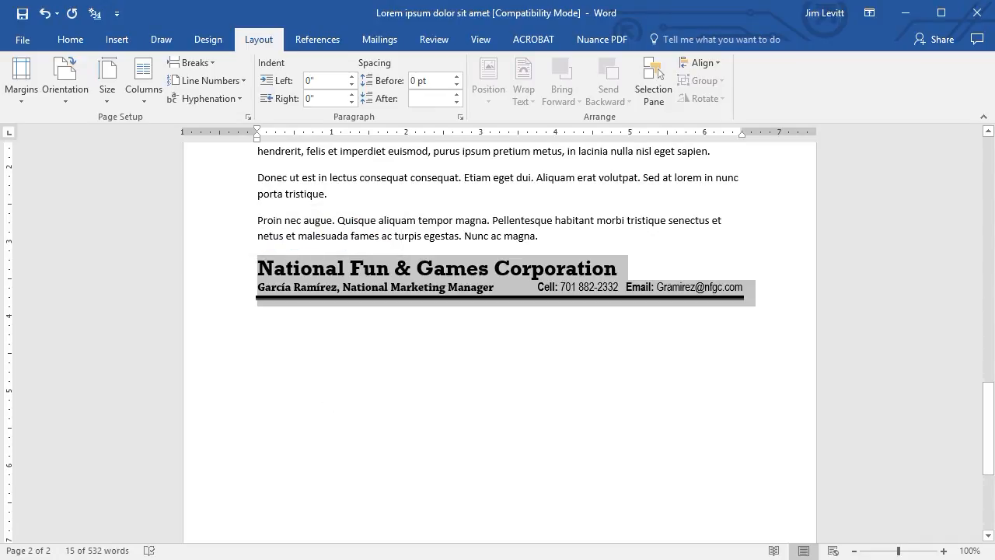
Replace the first-page header text with the copied company block, remove the empty line below it and close header editing.
{"action": "scroll", "coordinate": [508, 286], "scroll_direction": "up", "scroll_amount": 15}
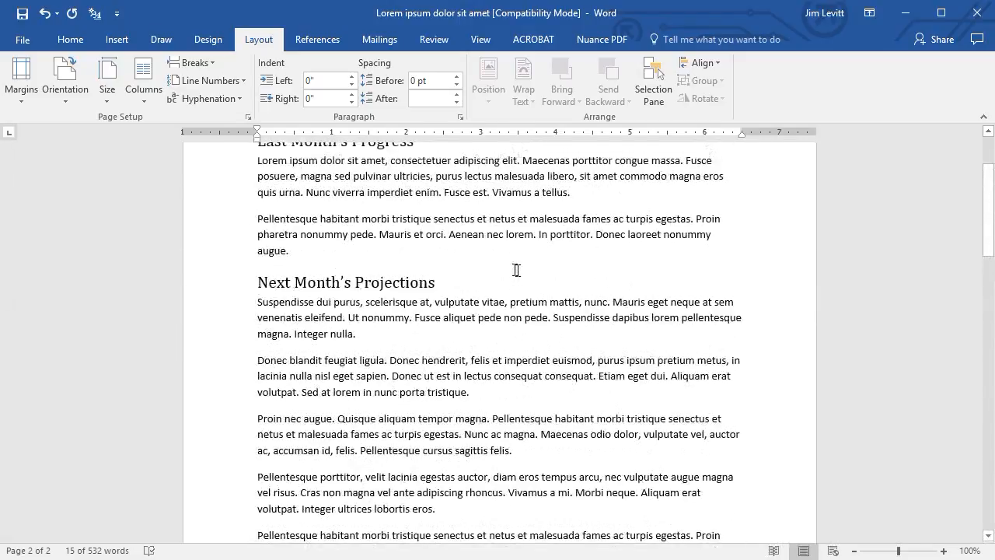
{"action": "right_click", "coordinate": [397, 198]}
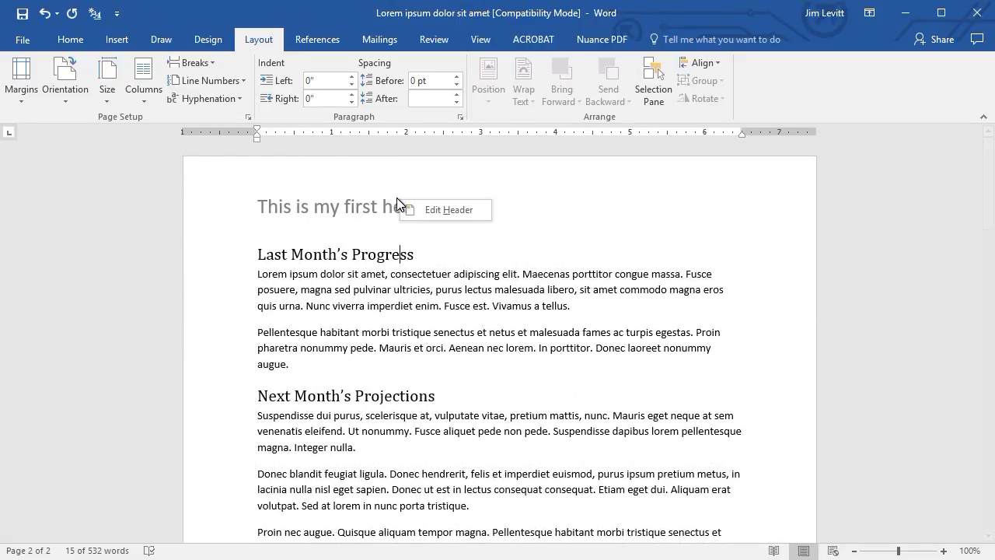
{"action": "left_click", "coordinate": [436, 207]}
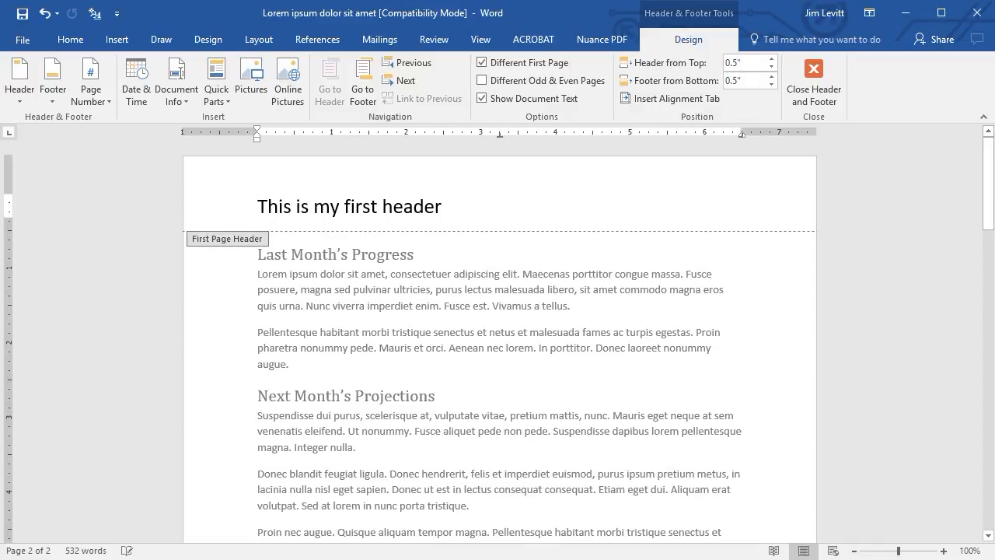
{"action": "left_click_drag", "start_coordinate": [447, 205], "coordinate": [224, 210]}
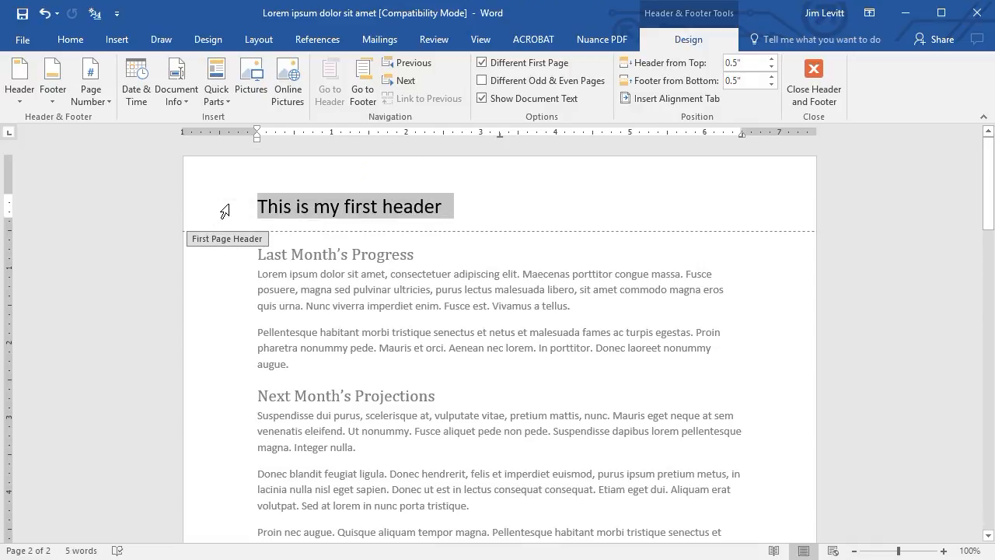
{"action": "key", "text": "ctrl+v"}
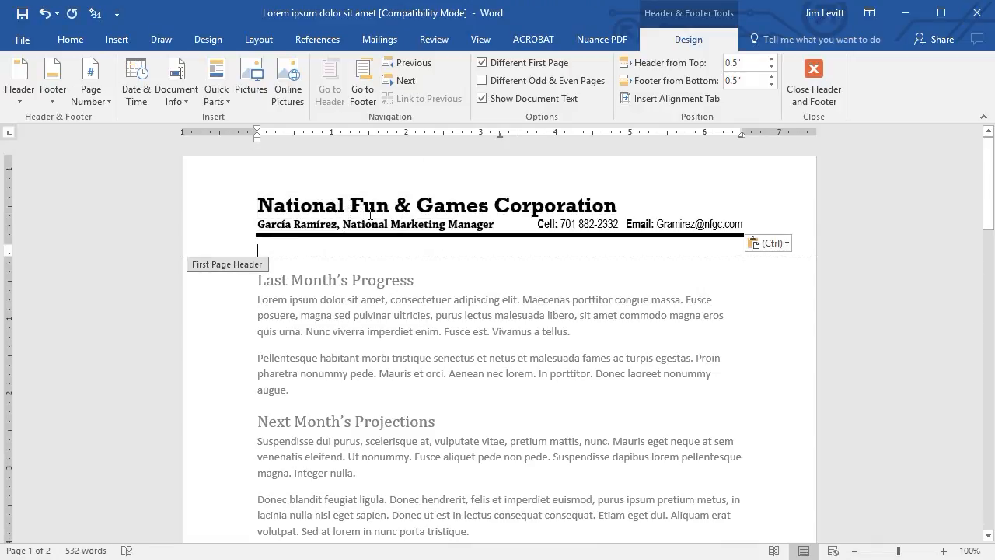
{"action": "key", "text": "BackSpace"}
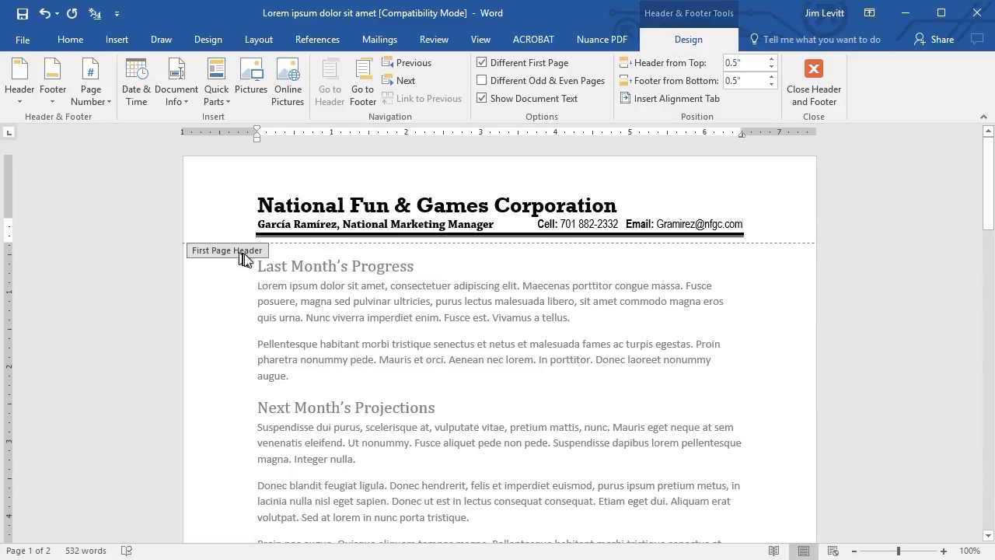
{"action": "double_click", "coordinate": [334, 296]}
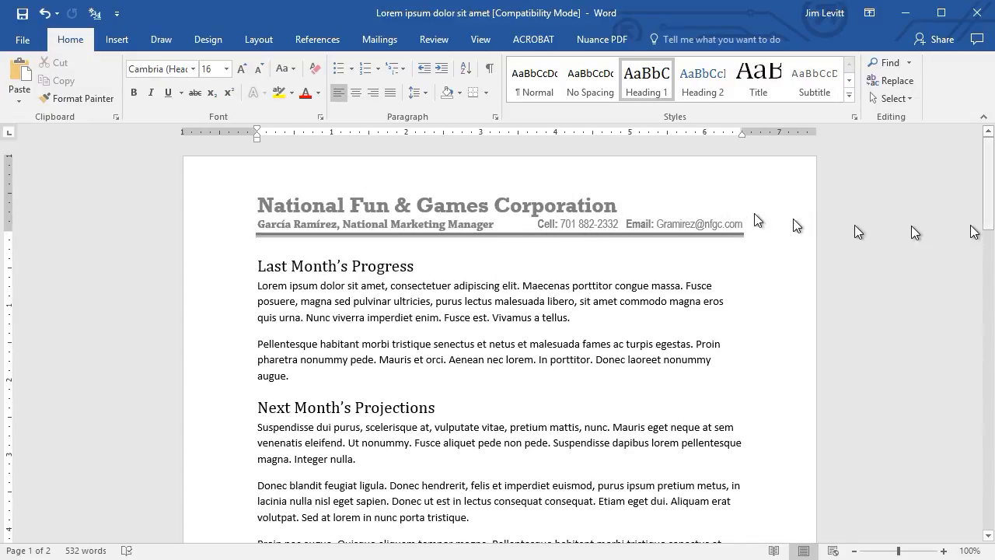
{"action": "left_click_drag", "start_coordinate": [988, 201], "coordinate": [989, 173]}
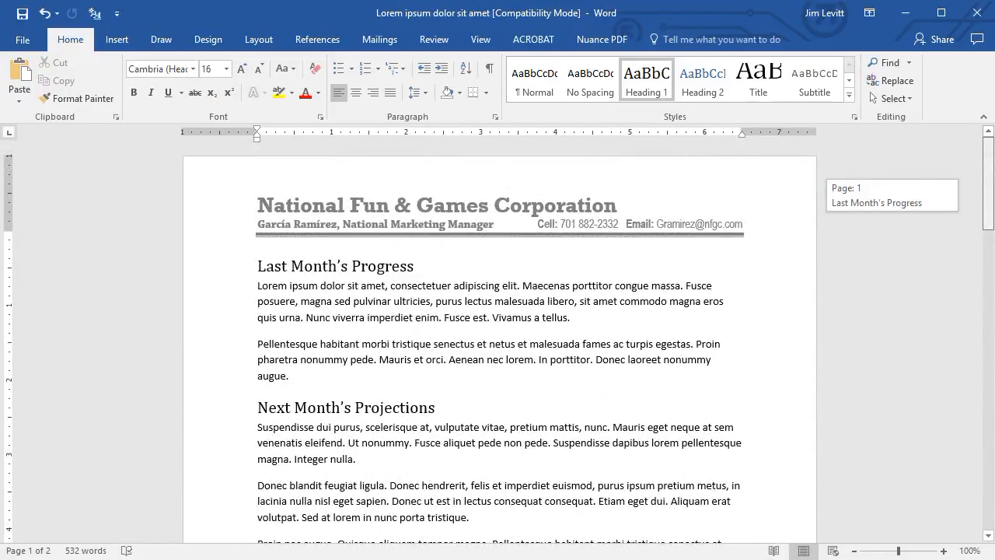
Open the first-page header for editing and insert the NFGC logo picture after the company name.
{"action": "double_click", "coordinate": [570, 202]}
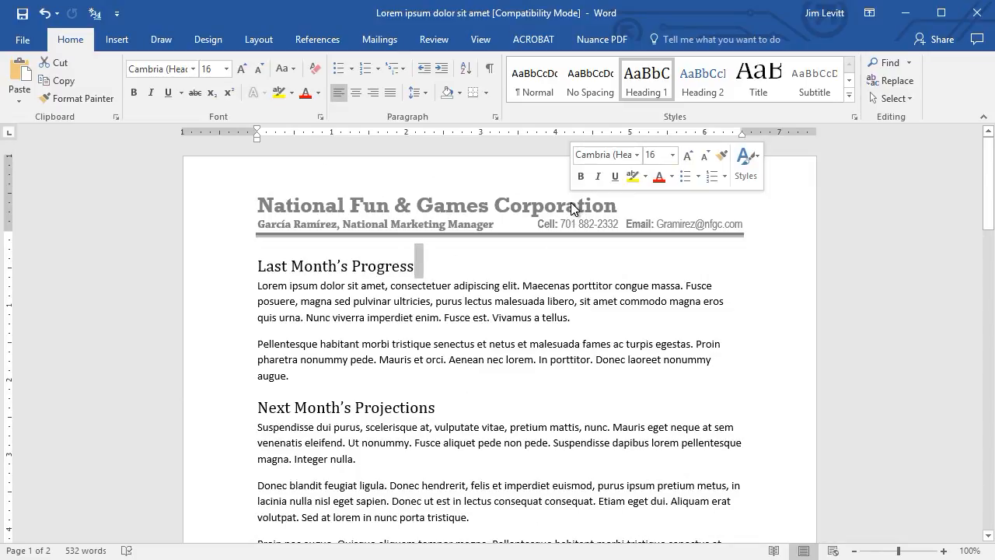
{"action": "right_click", "coordinate": [589, 192]}
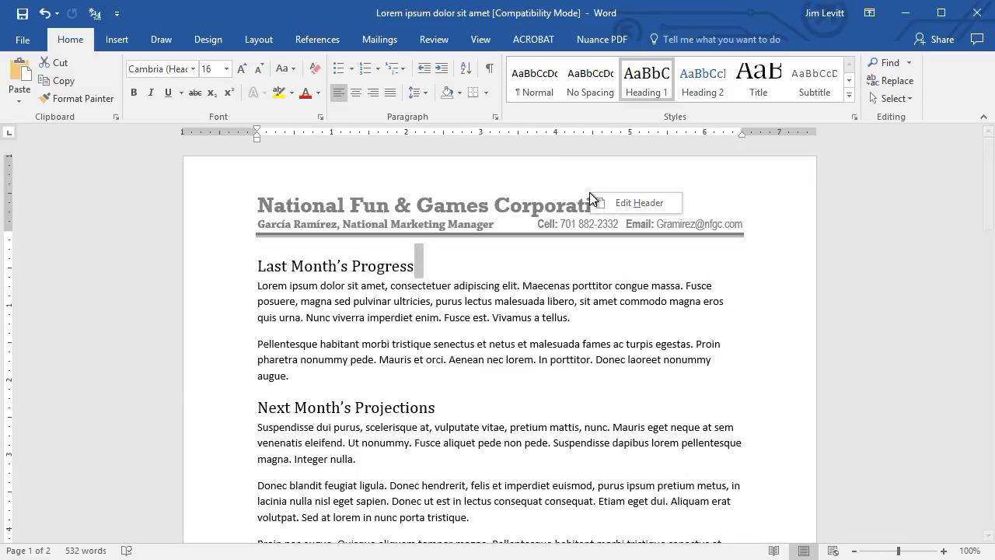
{"action": "left_click", "coordinate": [638, 202]}
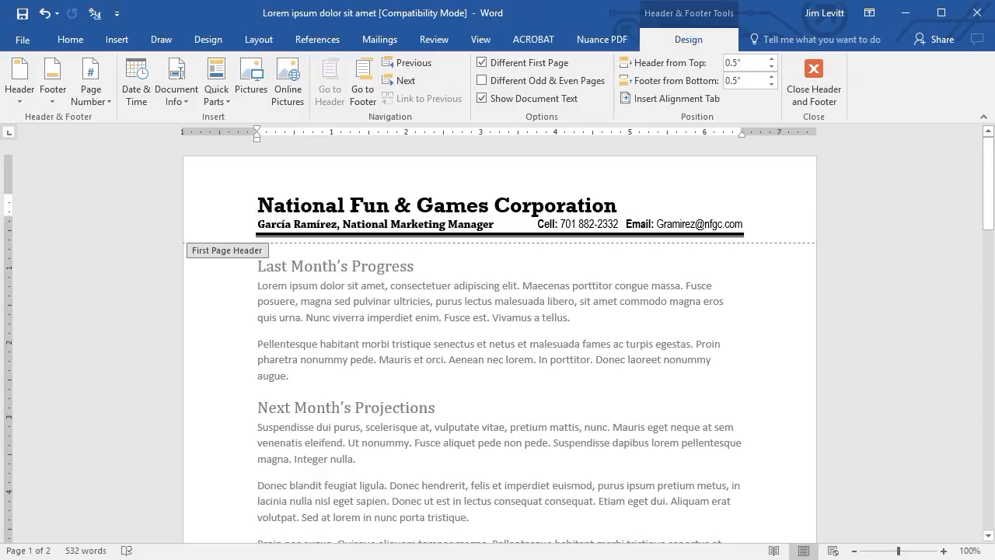
{"action": "left_click", "coordinate": [121, 39]}
{"action": "left_click", "coordinate": [147, 76]}
{"action": "double_click", "coordinate": [696, 133]}
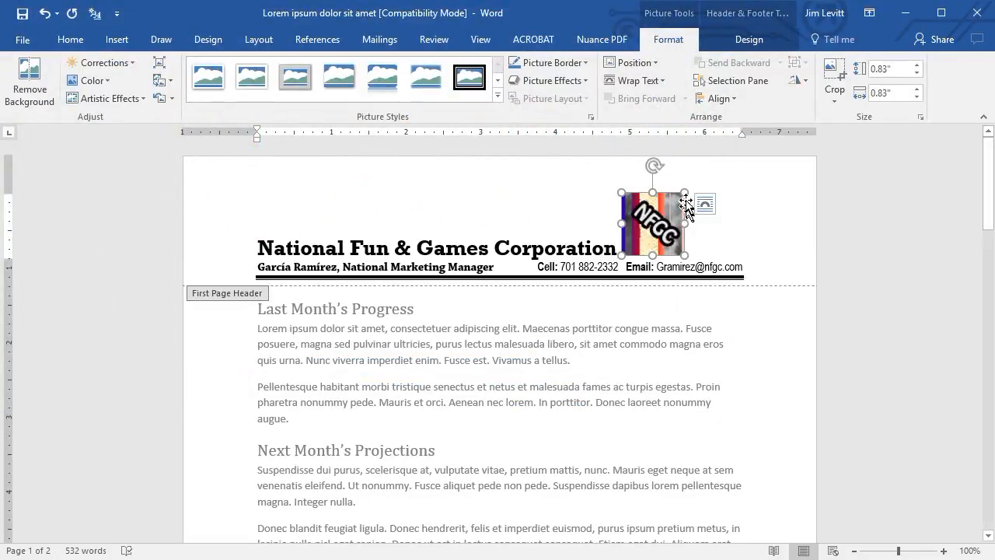
Scale the logo to 53 % with locked aspect ratio and separate it from the company name with a space.
{"action": "right_click", "coordinate": [666, 211]}
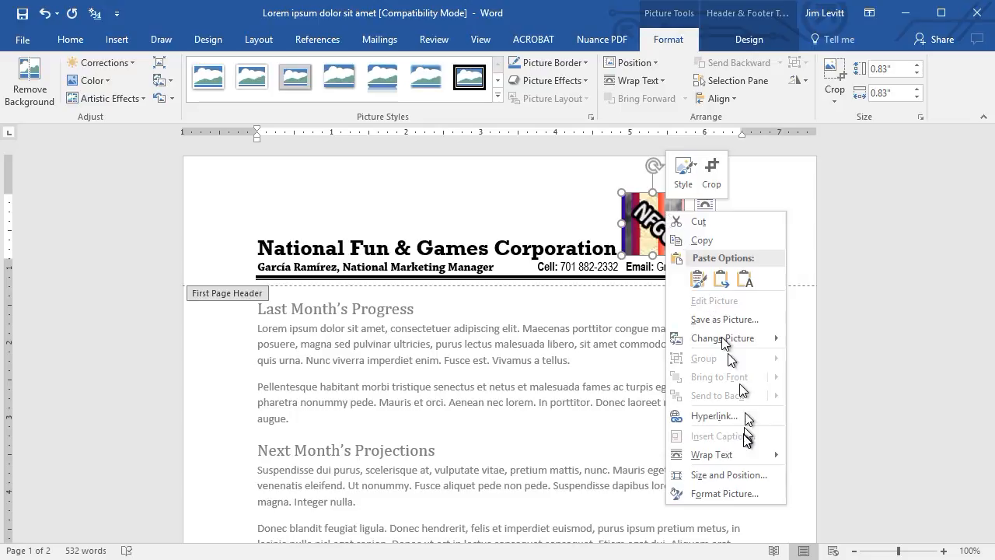
{"action": "left_click", "coordinate": [743, 475]}
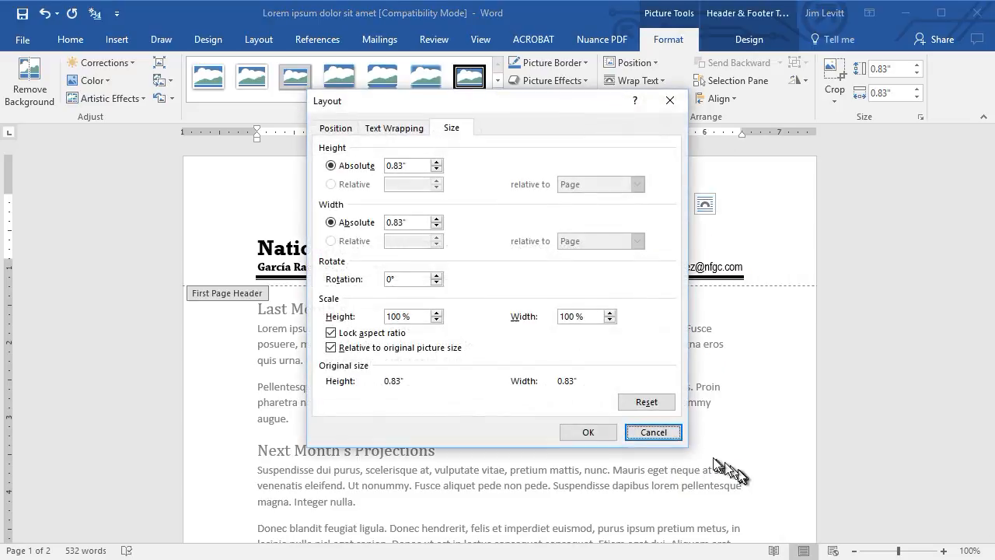
{"action": "left_click", "coordinate": [437, 321]}
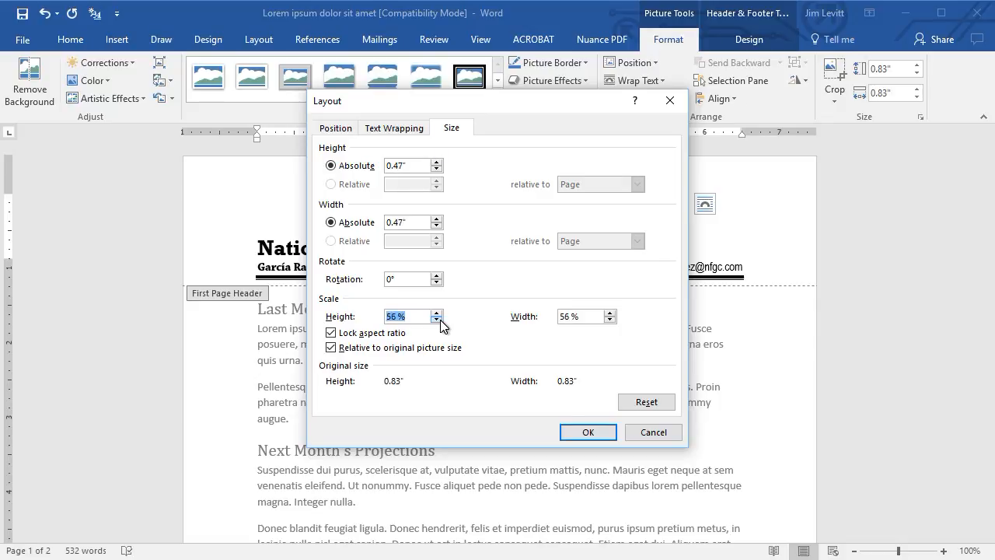
{"action": "left_click", "coordinate": [587, 432]}
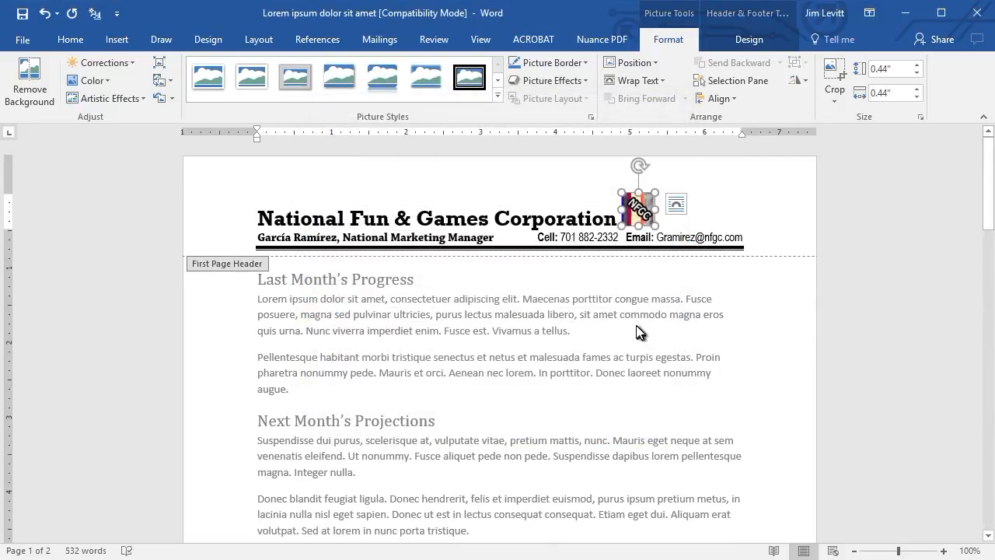
{"action": "left_click", "coordinate": [631, 329]}
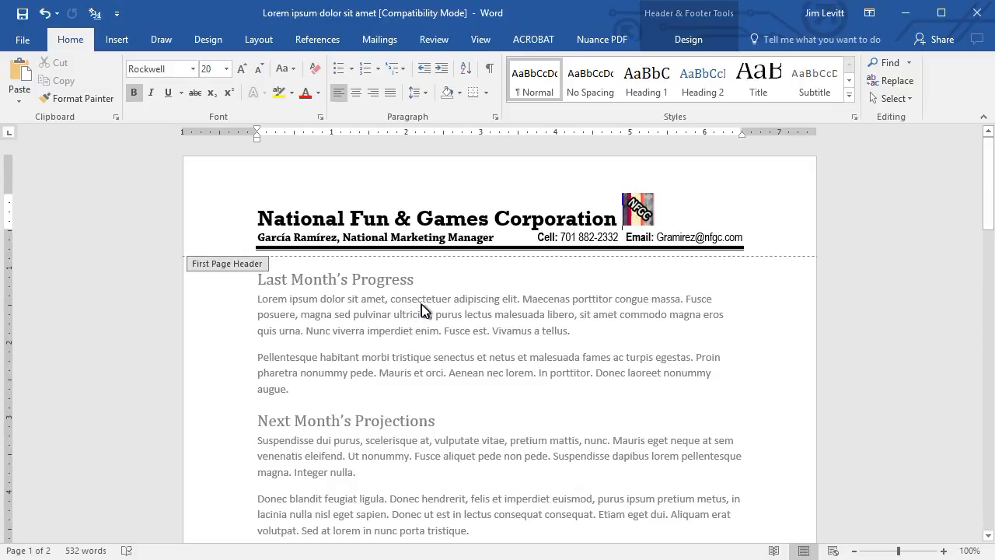
{"action": "scroll", "coordinate": [422, 304], "scroll_direction": "down", "scroll_amount": 2}
{"action": "scroll", "coordinate": [421, 303], "scroll_direction": "down", "scroll_amount": 1}
{"action": "scroll", "coordinate": [422, 307], "scroll_direction": "up", "scroll_amount": 3}
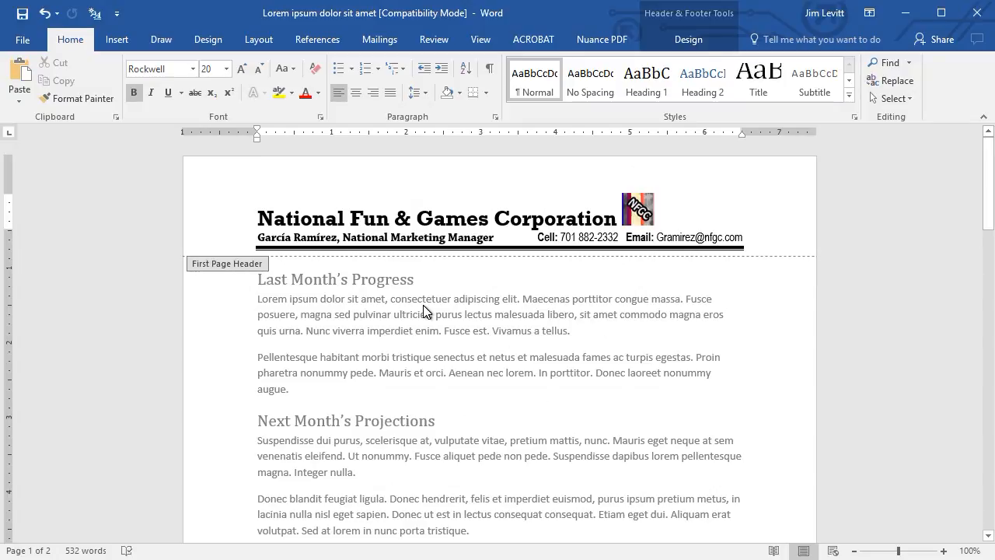